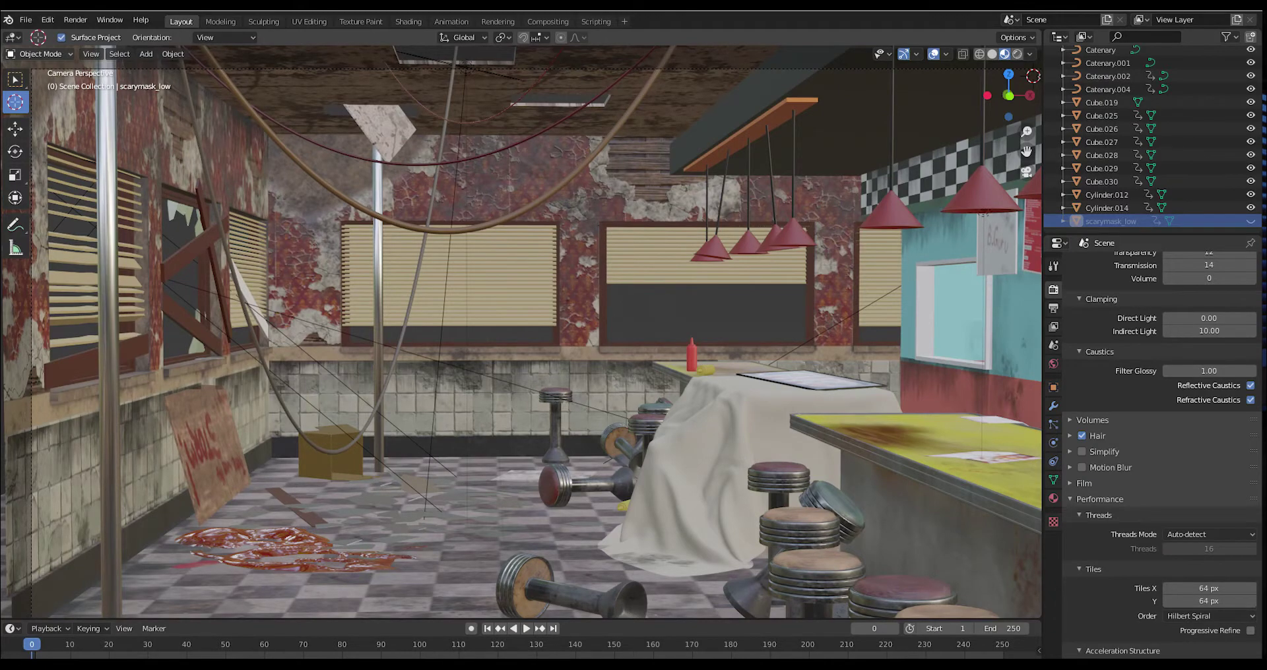
Step: Look over the abandoned diner scene and return to the camera's view
key("shift+z")
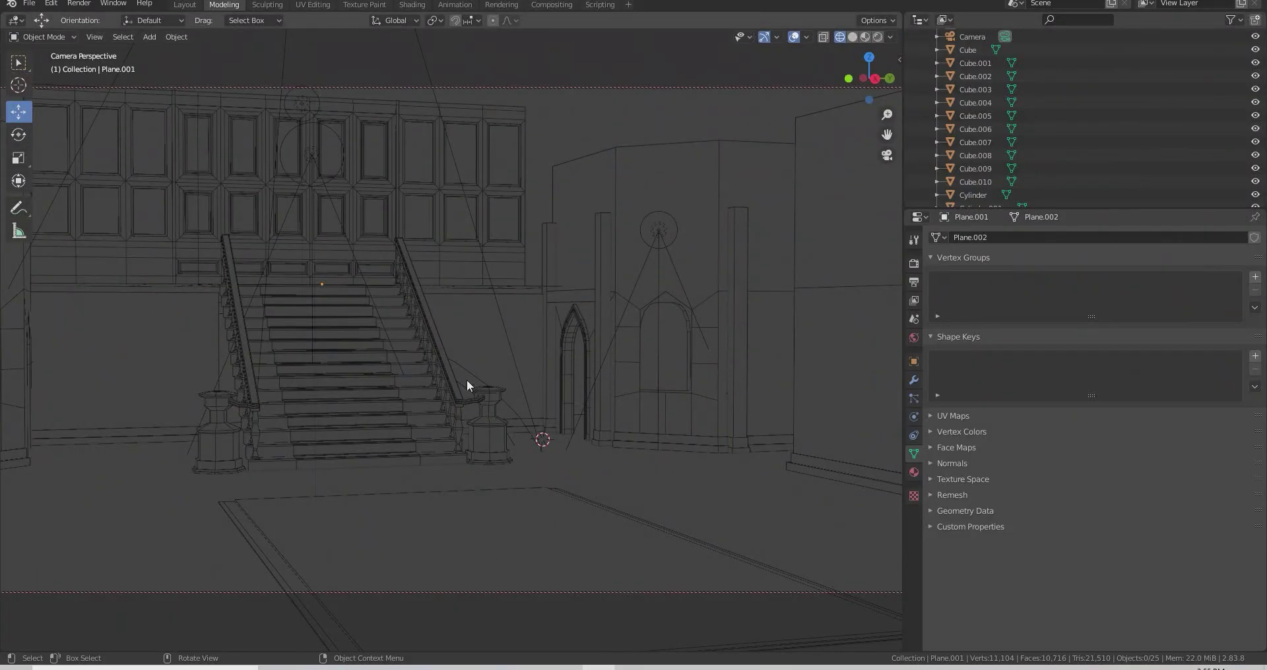
middle_click_drag(467, 385, 402, 367)
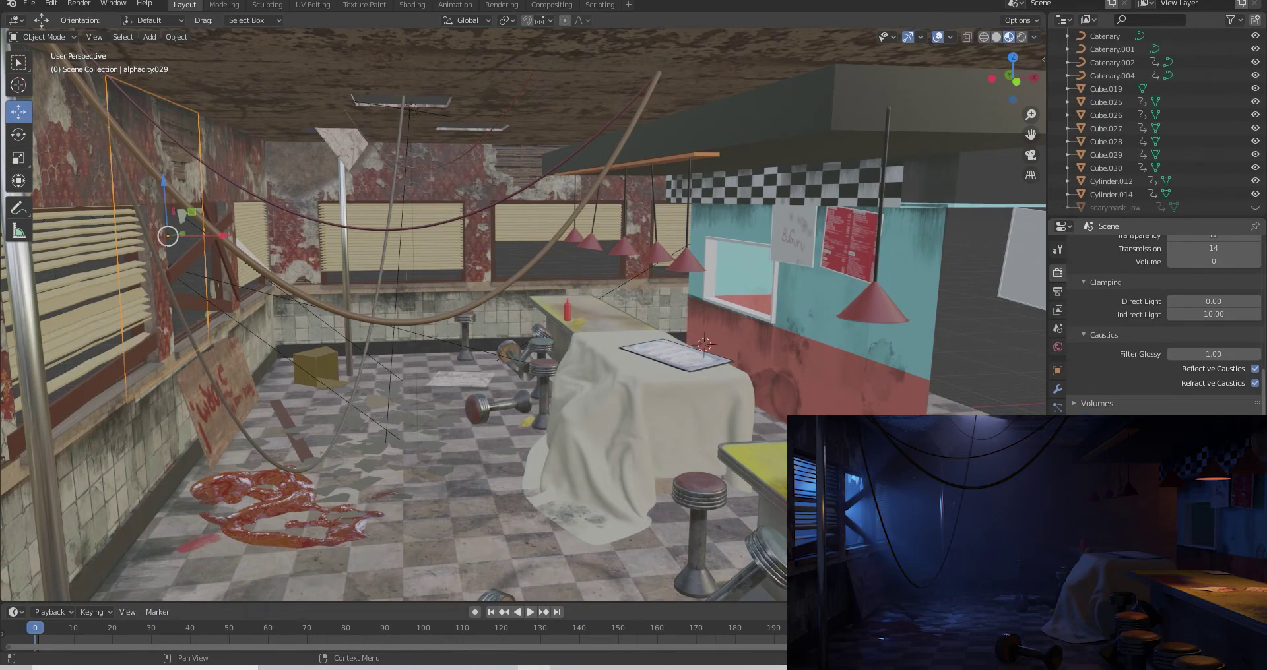
middle_click_drag(593, 382, 592, 364)
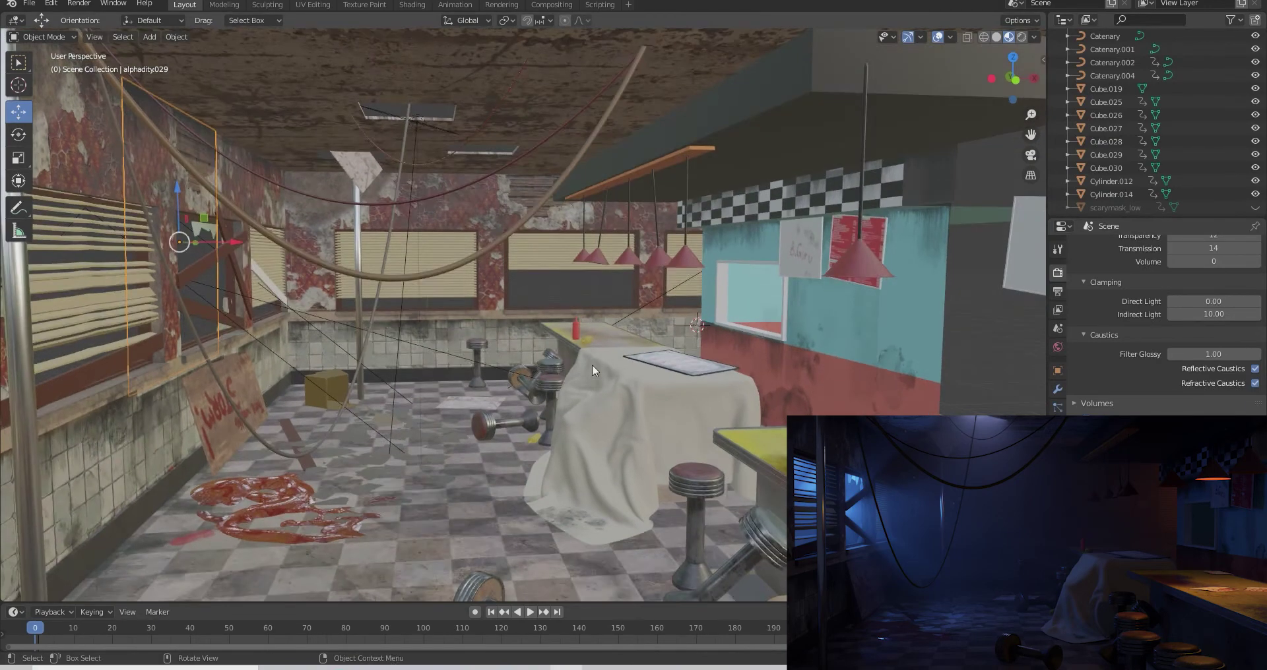
key("KP_0")
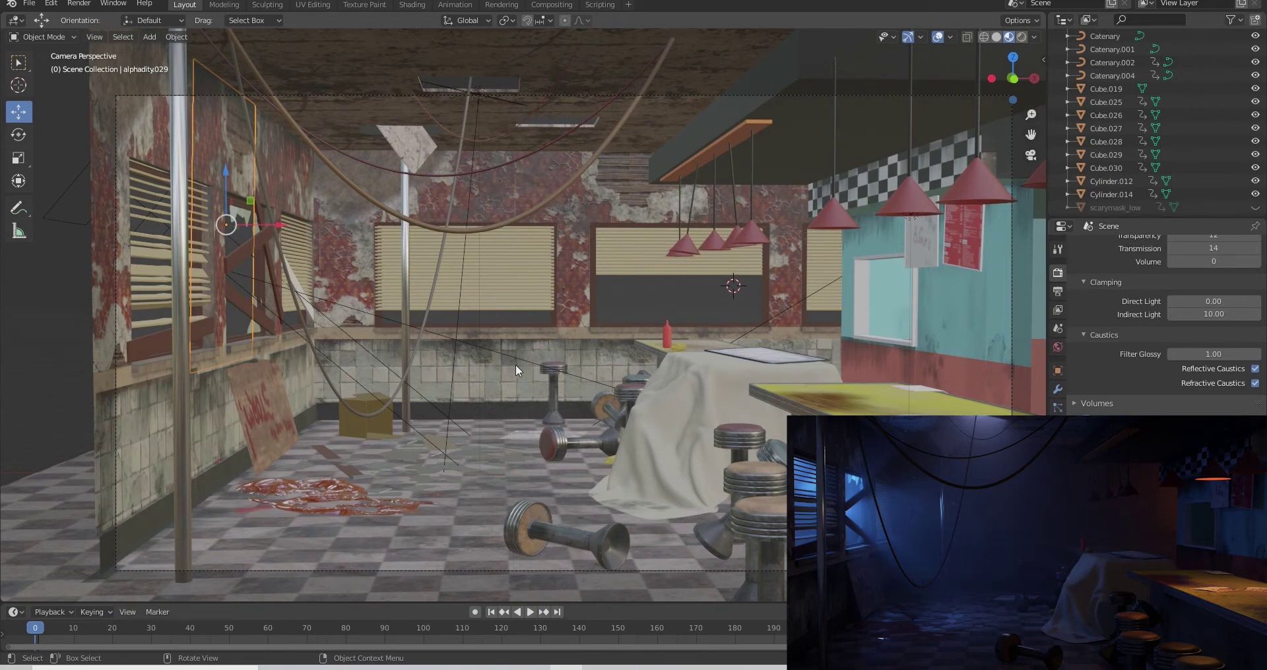
Step: Examine the grime decals layered over the tiled wall under the blinds by selecting them one by one
key("shift")
middle_click_drag(165, 271, 267, 370)
scroll(331, 373, "up", 5)
scroll(328, 396, "up", 3)
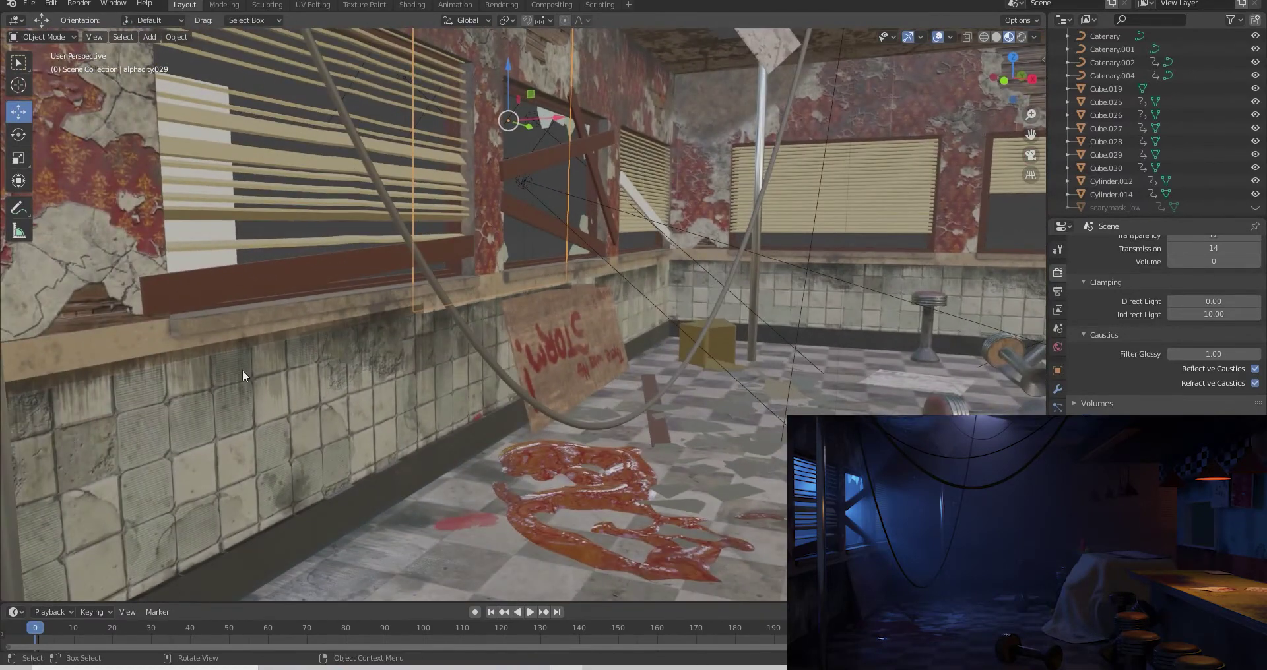
left_click(240, 367)
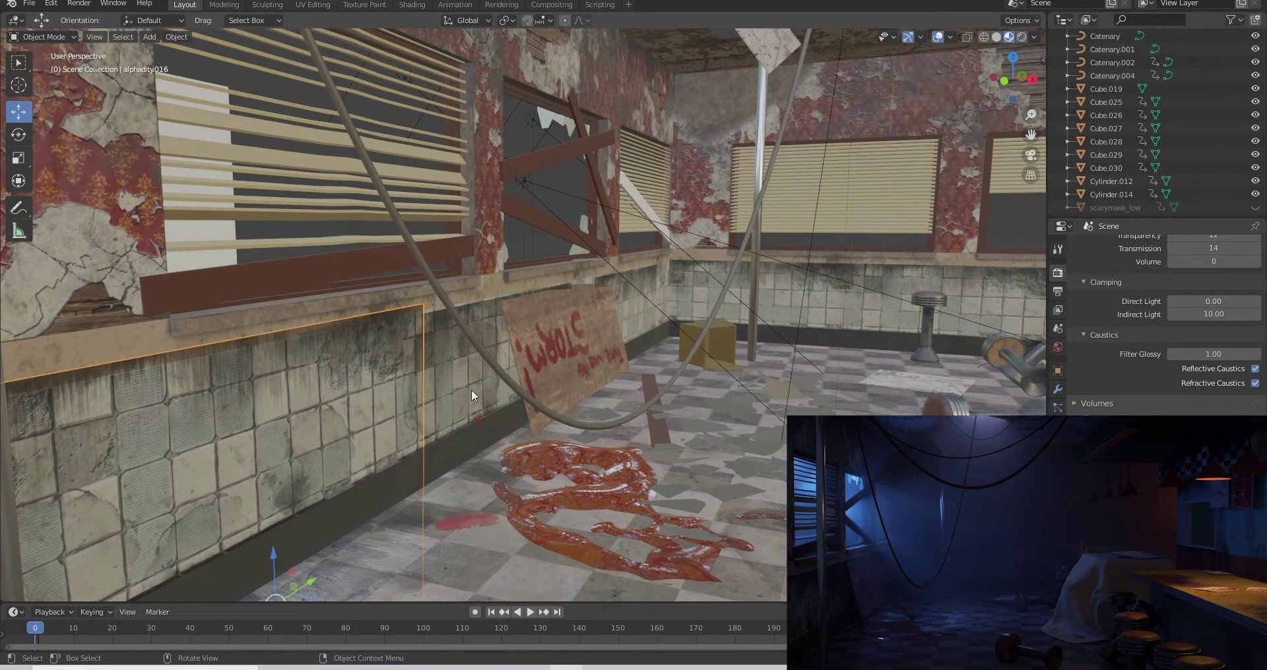
left_click(534, 241)
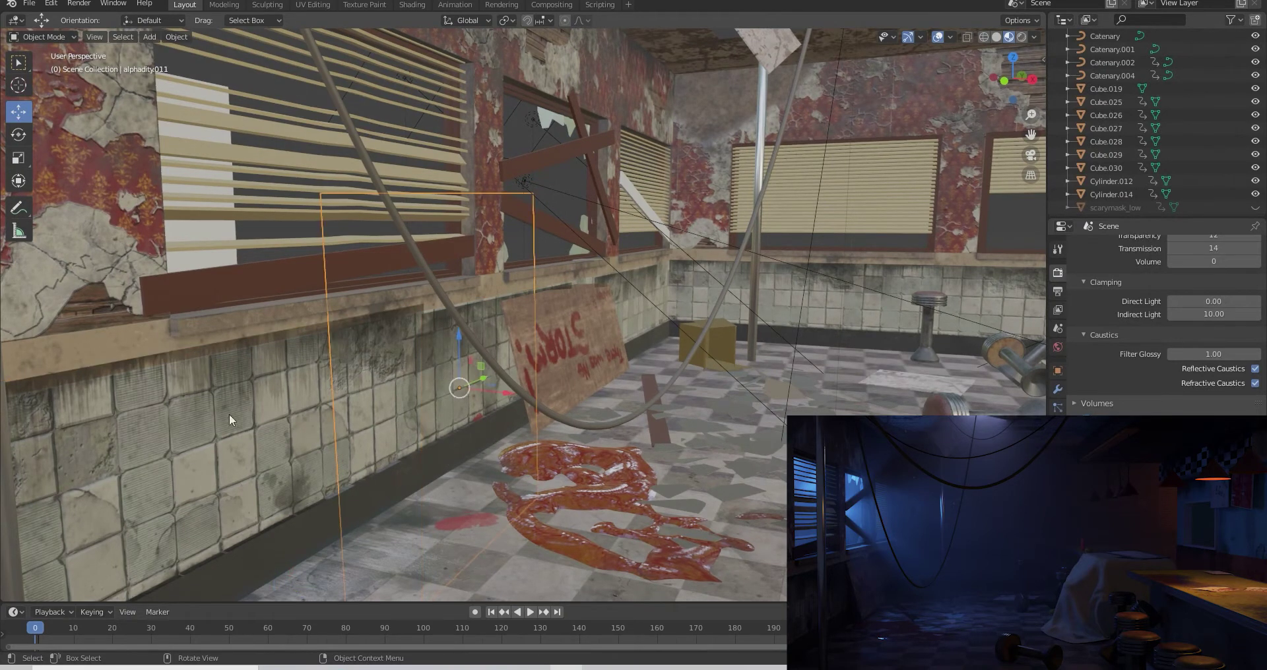
left_click(196, 378)
left_click(228, 376)
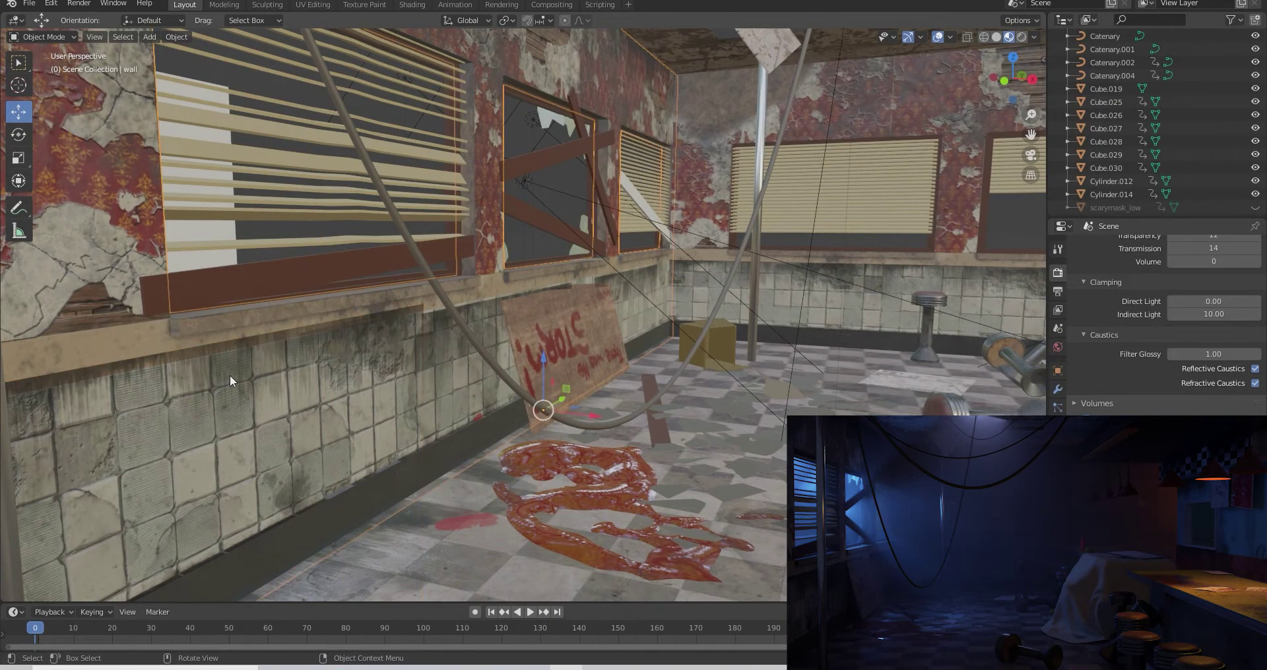
Step: Try to move the large grime decal along the tiled wall, then undo the moves
left_click(240, 370)
scroll(240, 371, "down", 3)
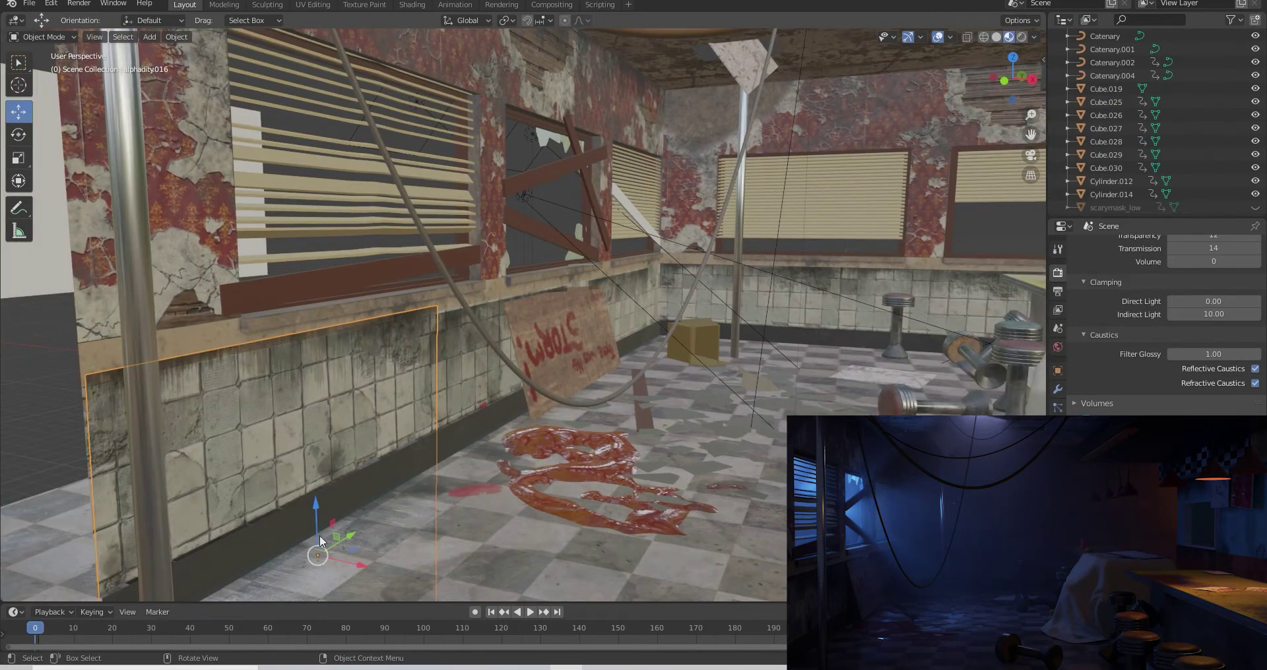
mouse_move(317, 528)
left_mouse_down()
mouse_move(322, 81)
mouse_move(293, 557)
mouse_move(287, 529)
mouse_move(340, 536)
left_mouse_up()
left_click_drag(345, 452, 328, 512)
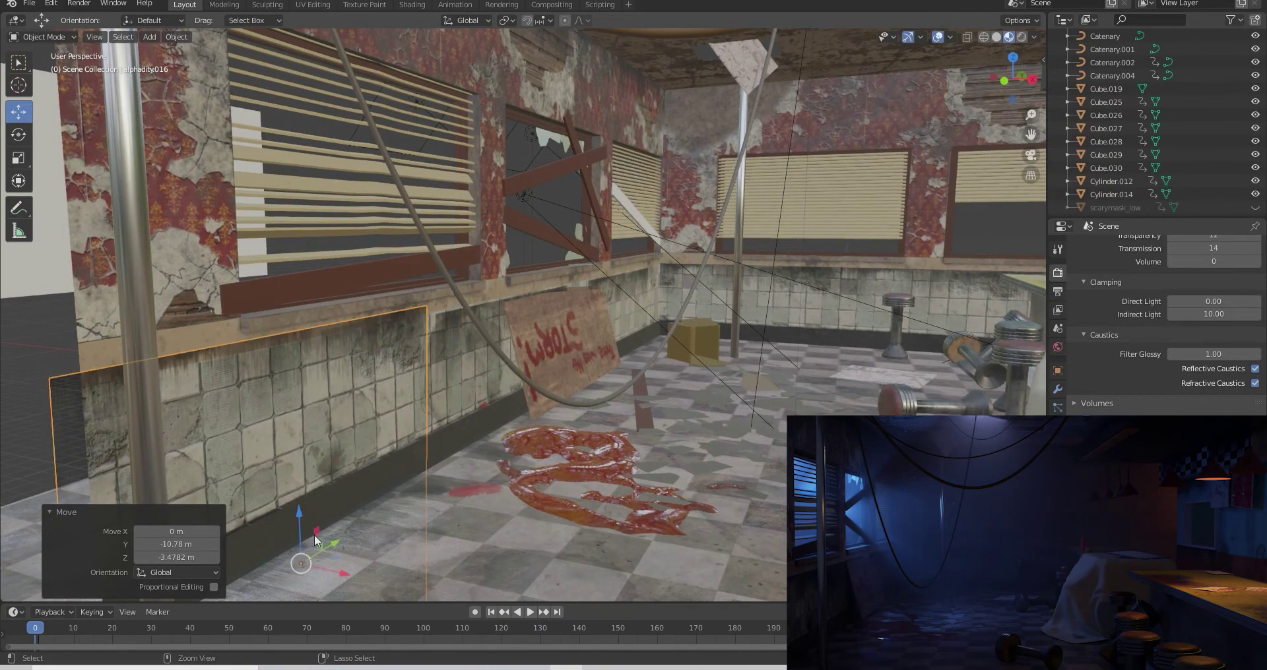
key("ctrl+z")
key("ctrl+z")
key("ctrl+z")
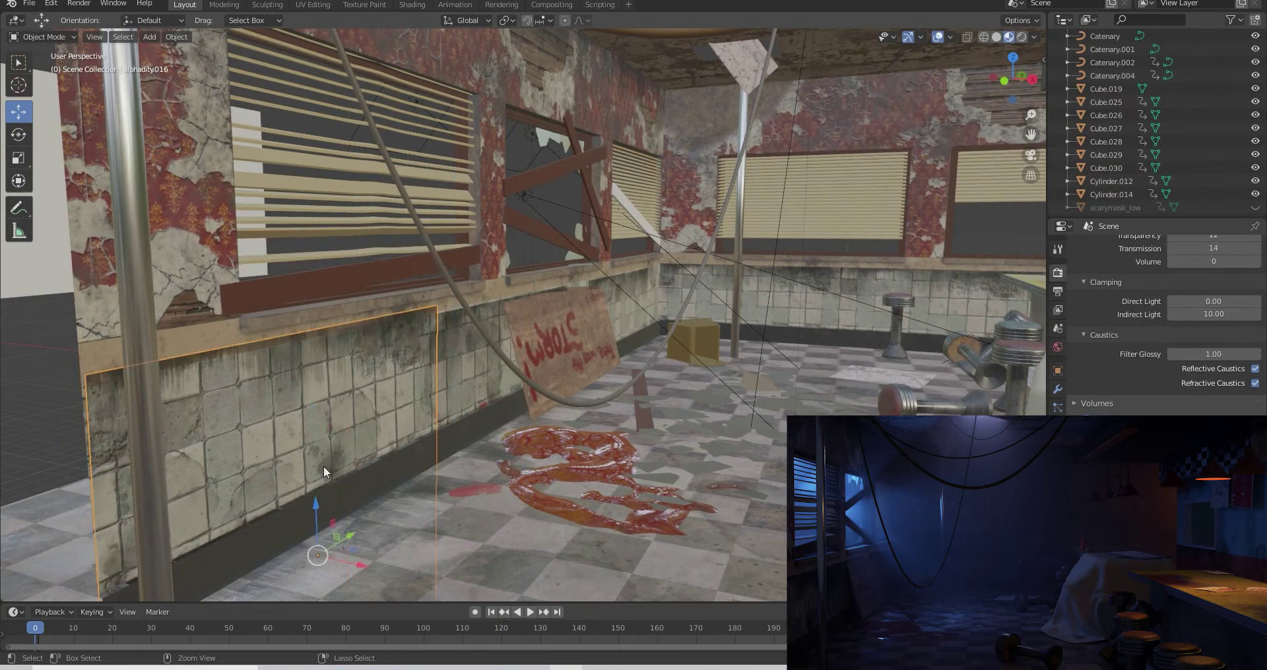
Step: Move the dirt decal on the floor beside the fallen stool about -0.59 m in X and -2.14 m in Y
middle_click_drag(373, 370, 441, 388)
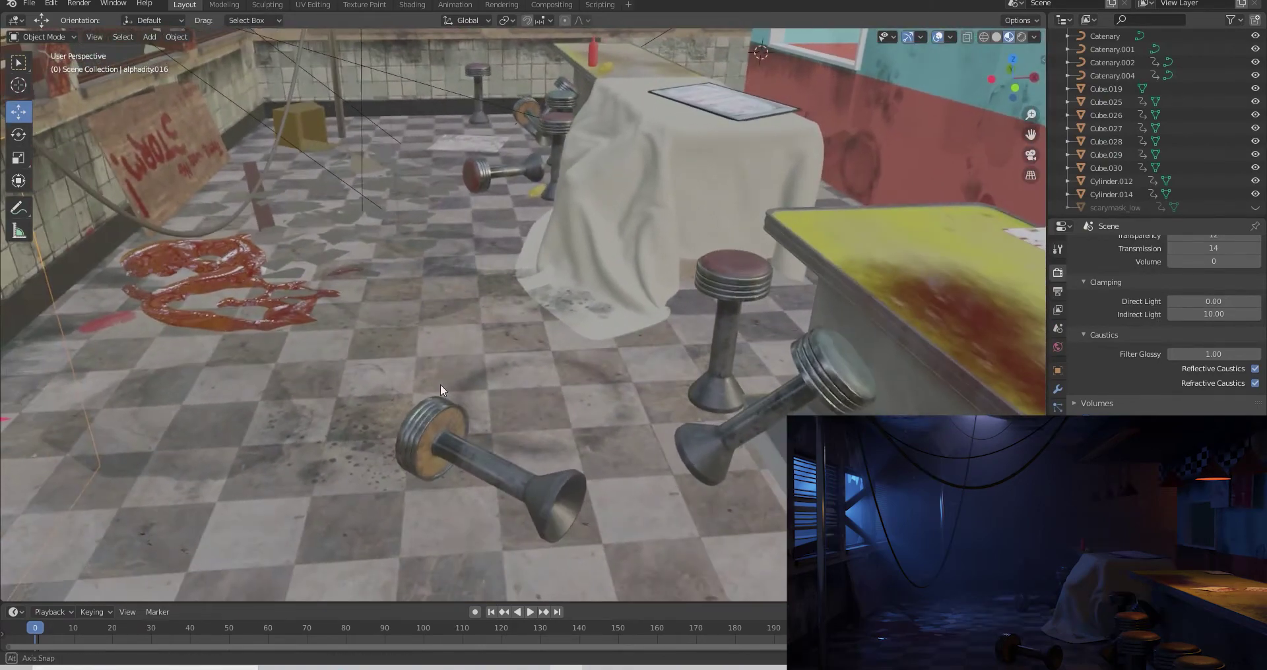
left_click(229, 405)
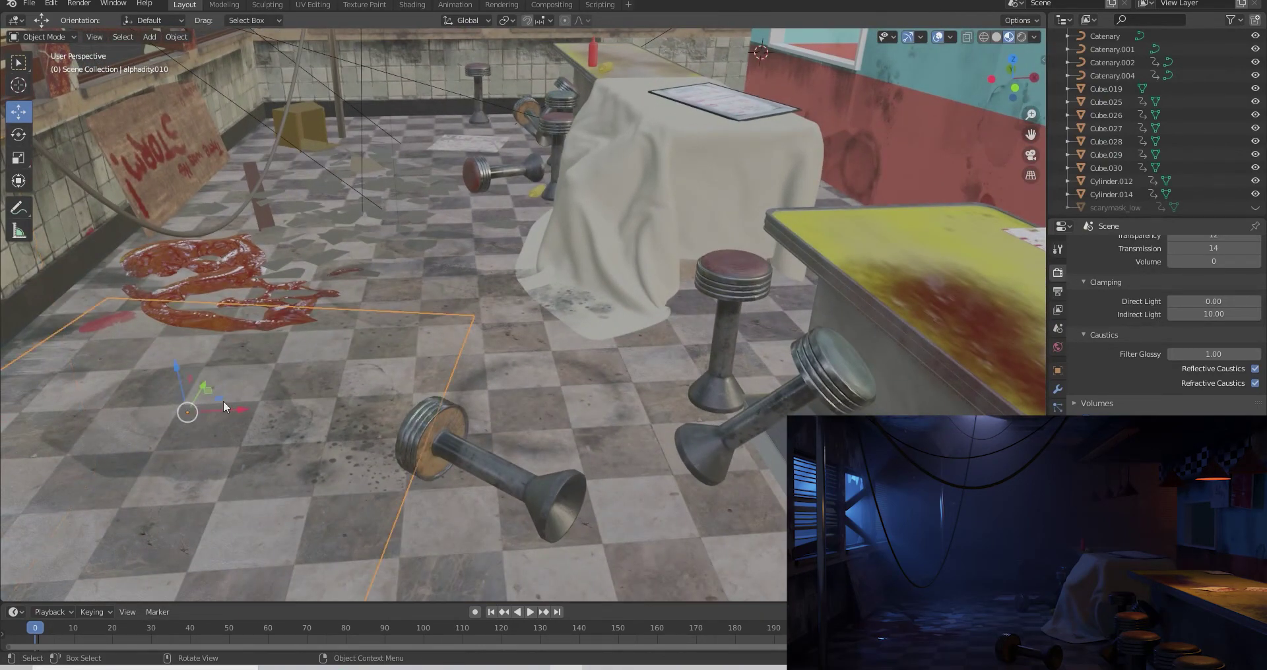
mouse_move(221, 398)
left_mouse_down()
mouse_move(283, 383)
mouse_move(389, 317)
mouse_move(501, 198)
mouse_move(251, 455)
mouse_move(277, 405)
mouse_move(208, 360)
mouse_move(189, 378)
mouse_move(188, 407)
mouse_move(215, 377)
mouse_move(198, 389)
left_mouse_up()
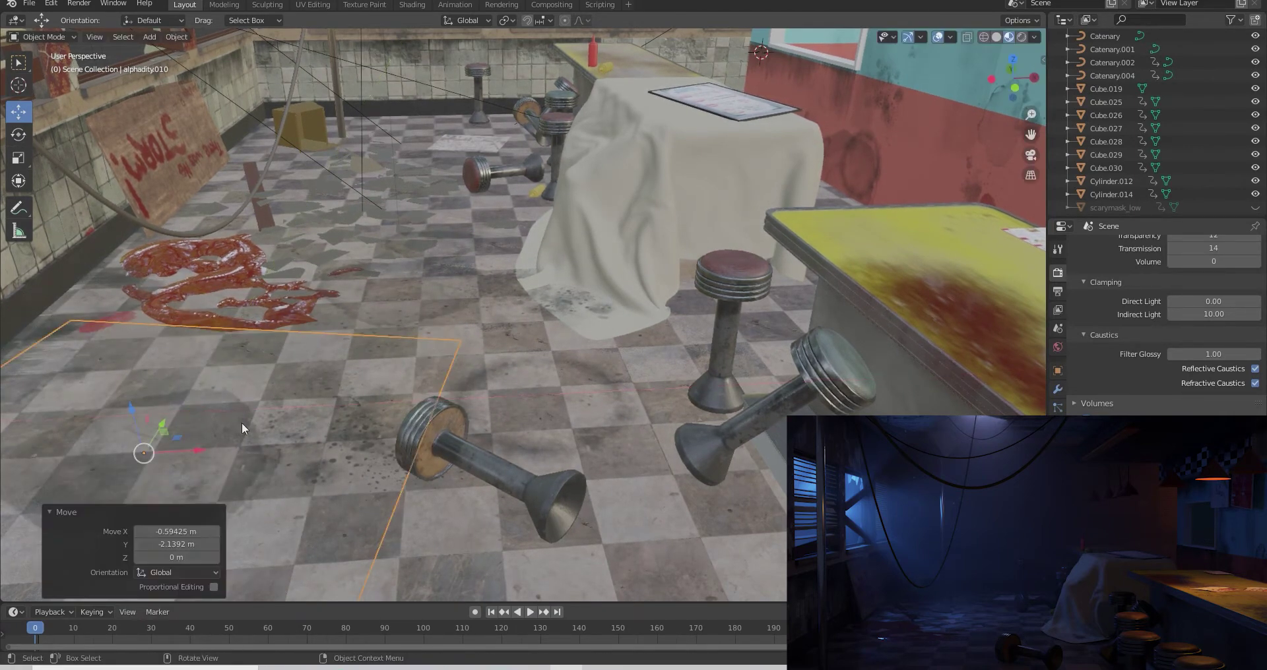
Step: Move the graffiti decal on the yellow counter about 0.27 m in X and 0.62 m in Y
middle_click_drag(498, 311, 528, 316, "shift")
left_click(694, 526)
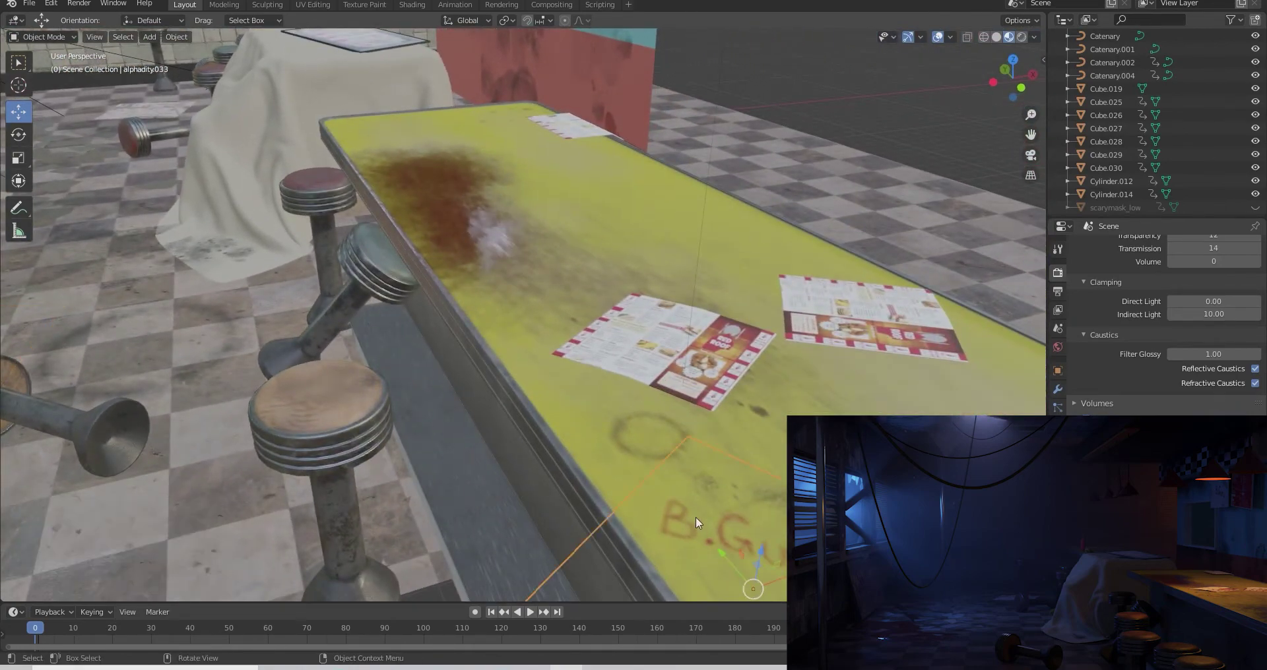
key("g")
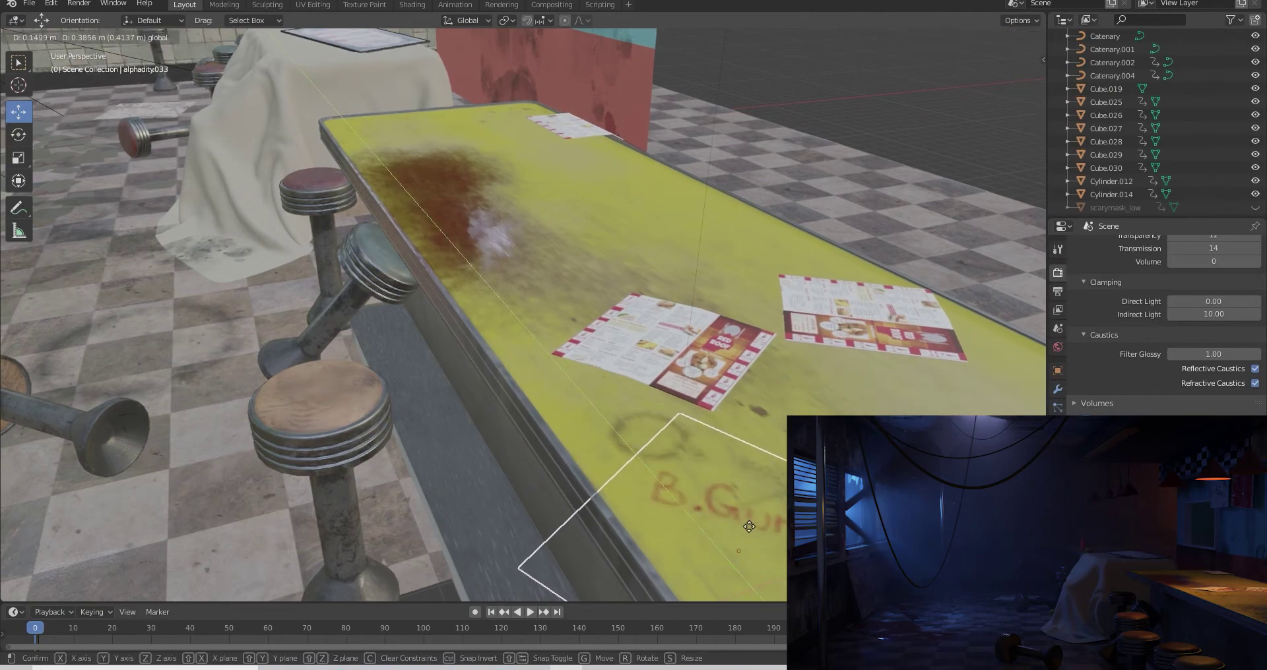
left_click(771, 545)
Step: Rotate the painted wooden sign leaning against the tiled wall by -179° around the global X axis
middle_click_drag(771, 546, 329, 307)
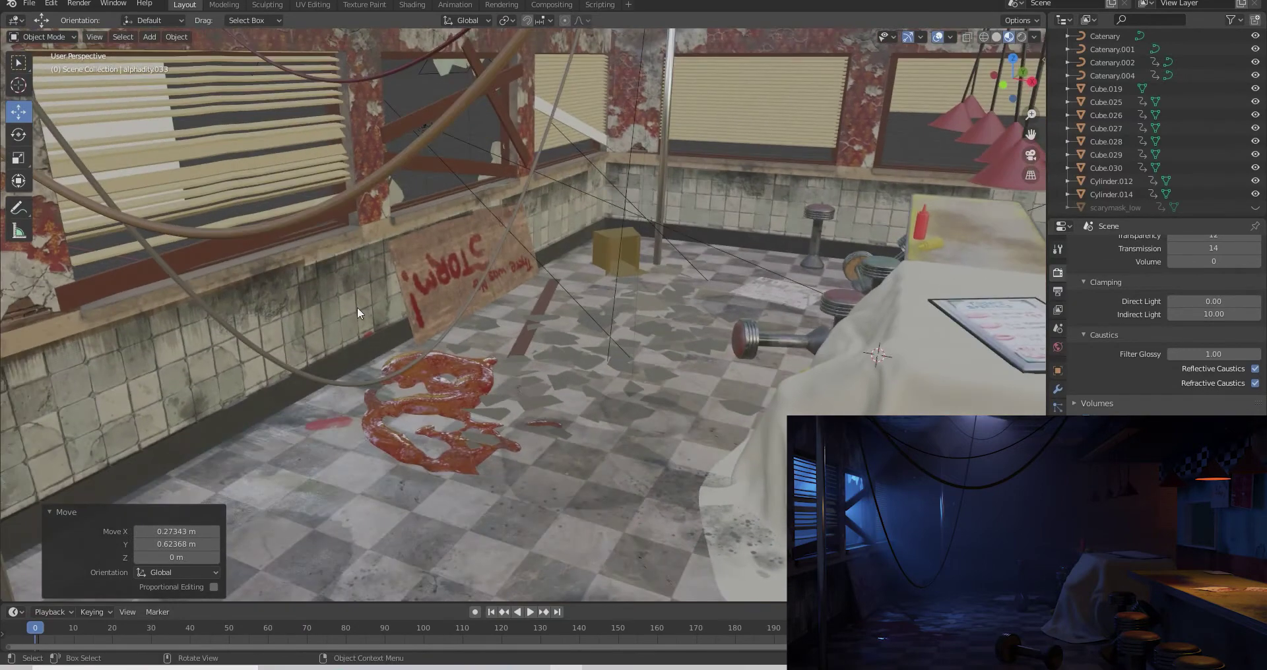
scroll(444, 338, "up", 4)
middle_click_drag(517, 312, 604, 311)
scroll(397, 314, "up", 3)
middle_click_drag(398, 314, 458, 307)
left_click(460, 313)
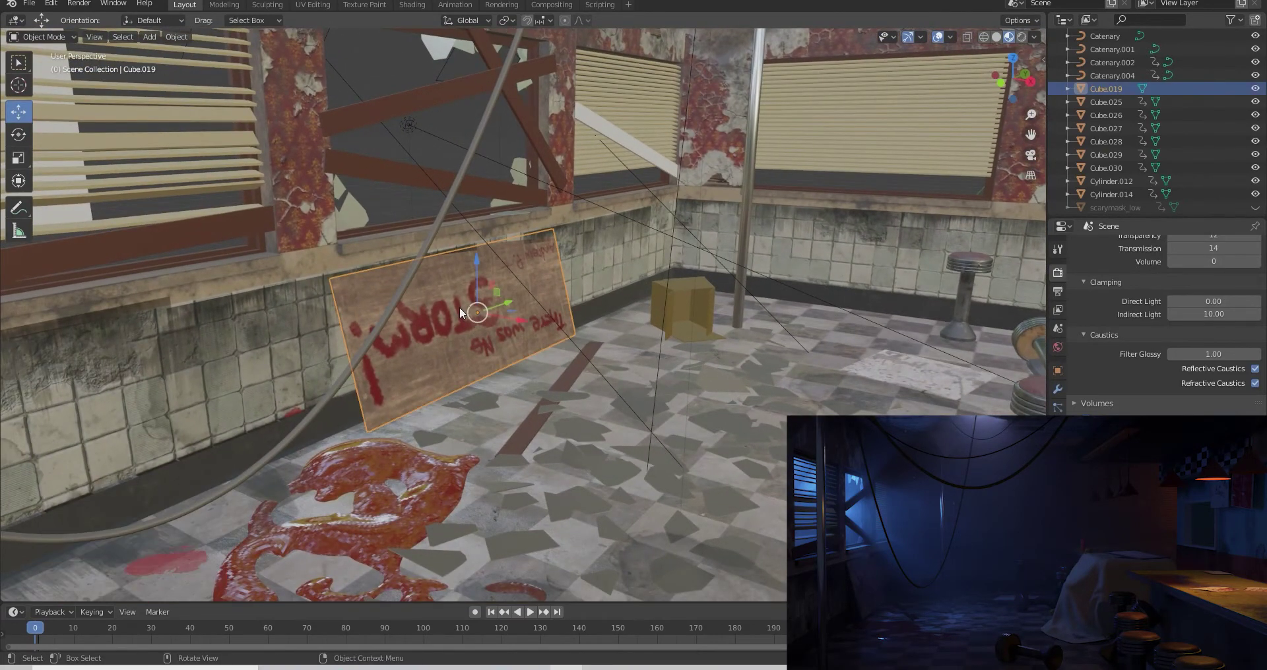
left_click(19, 134)
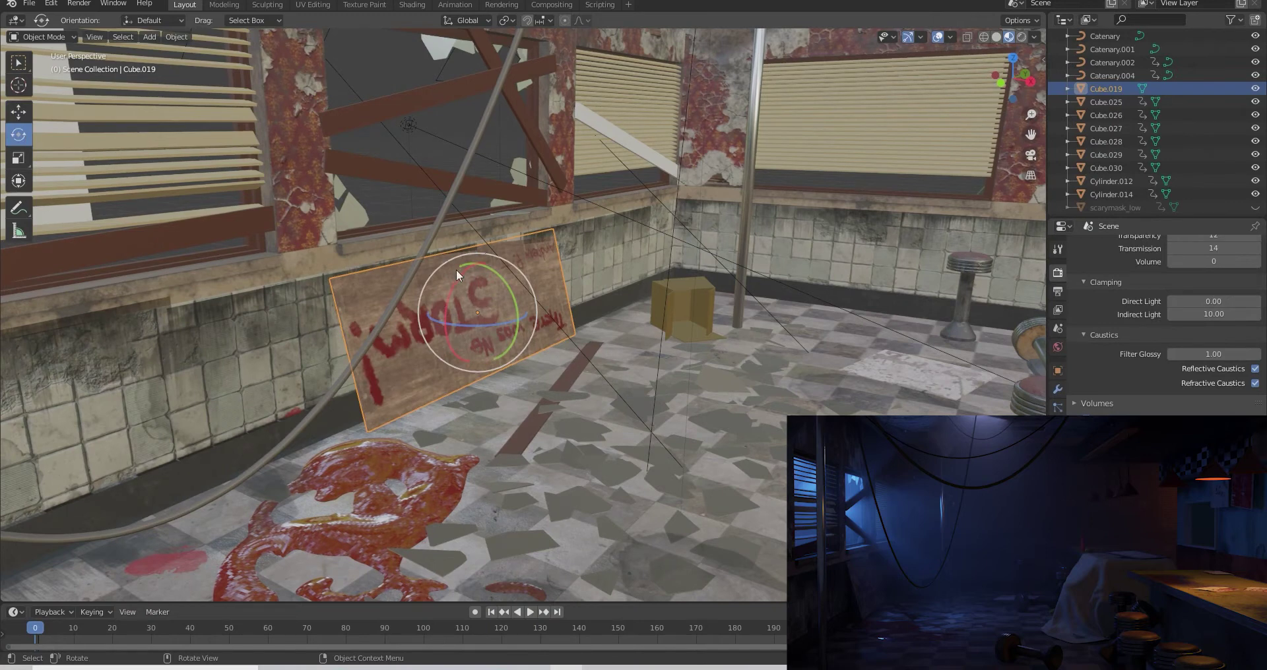
left_click_drag(444, 309, 557, 323)
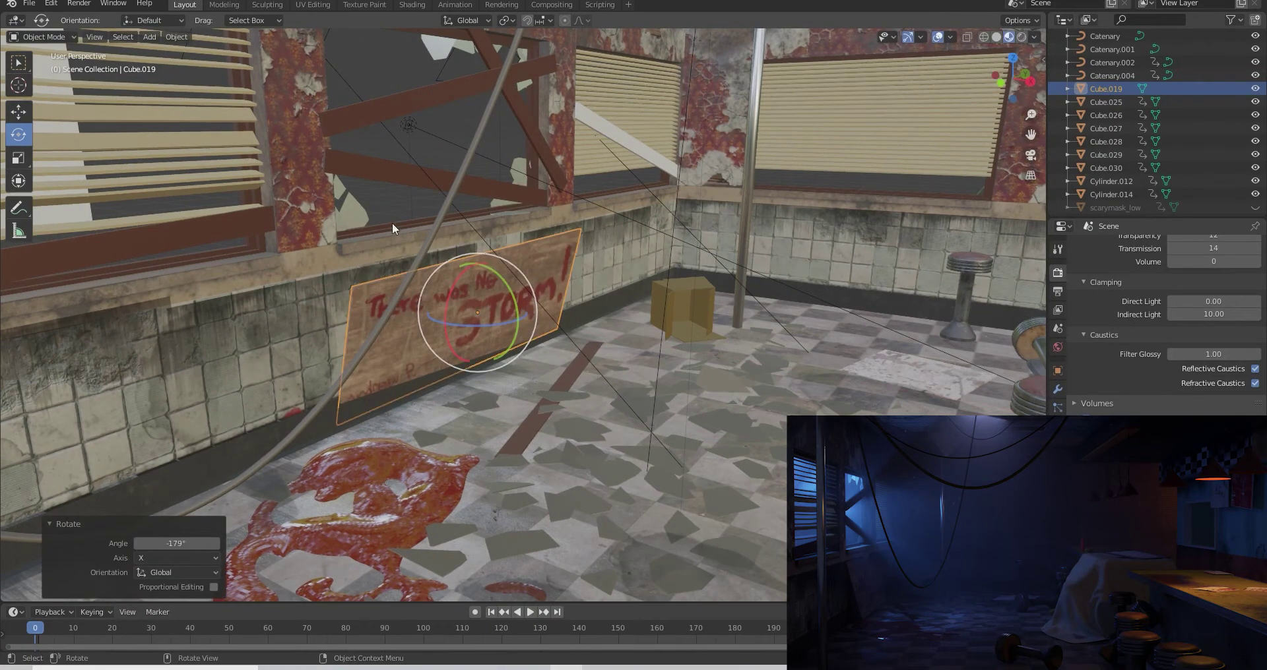
Step: Examine the wooden sign's painted lettering up close and undo its rotation
left_click(484, 277)
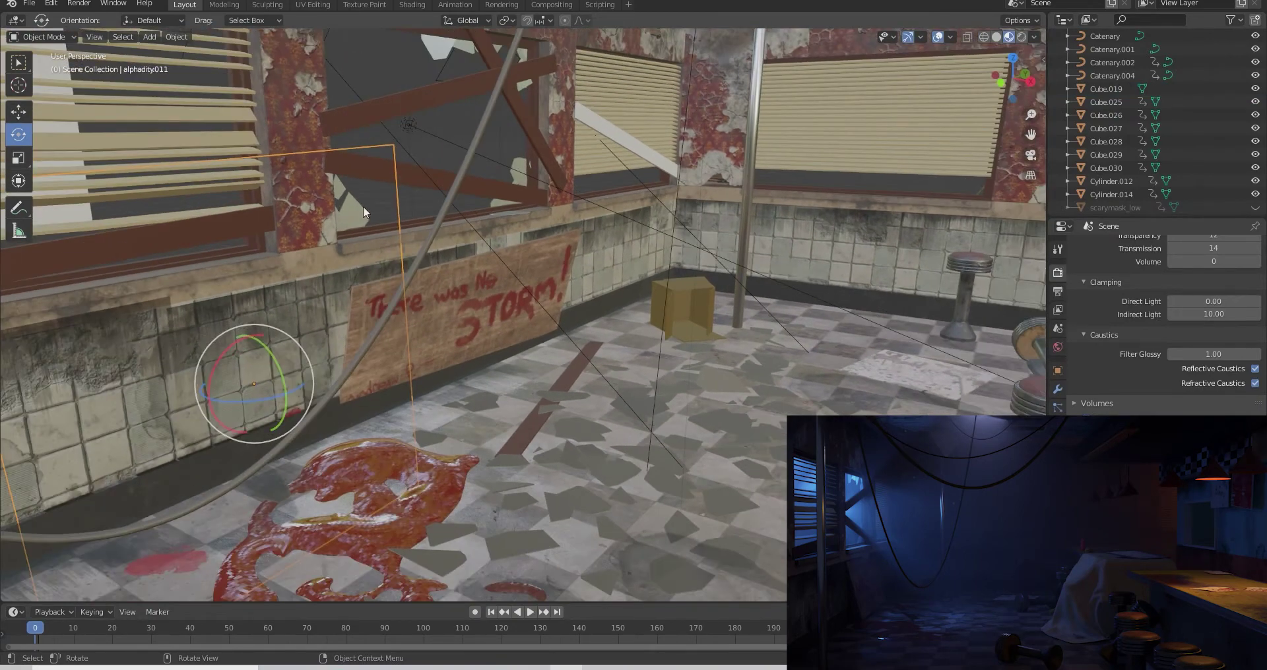
middle_click_drag(378, 177, 607, 322)
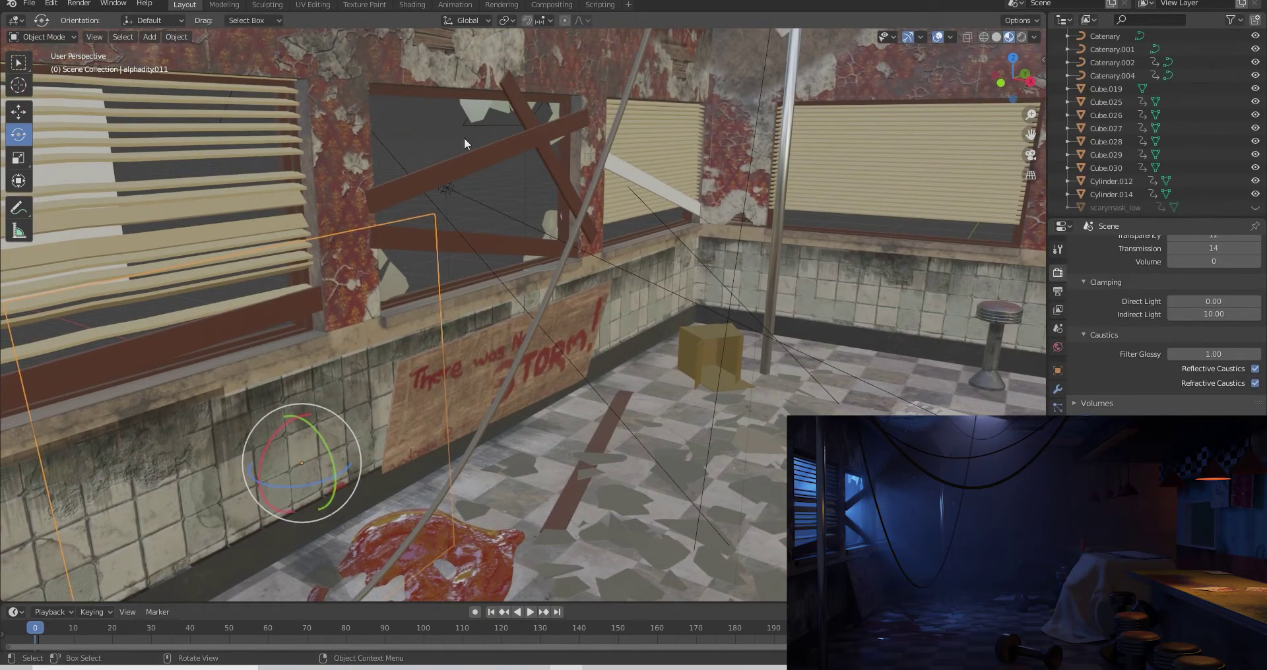
middle_click_drag(718, 484, 557, 318)
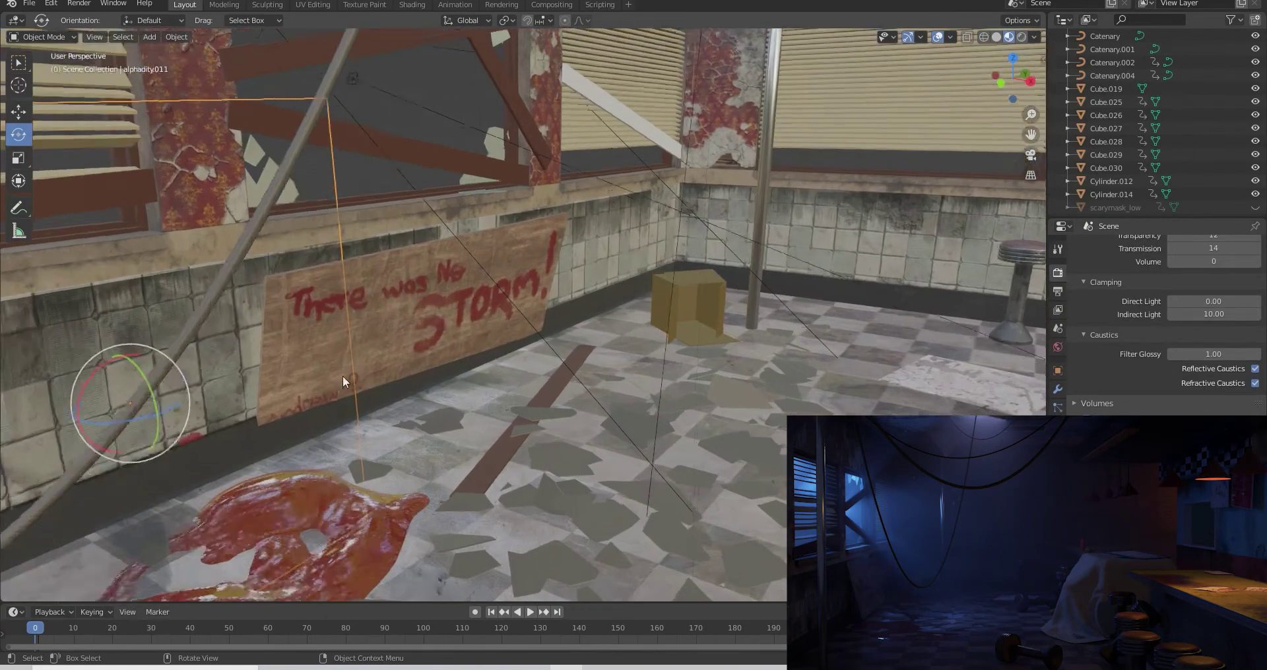
middle_click_drag(342, 375, 306, 409)
left_click(278, 387)
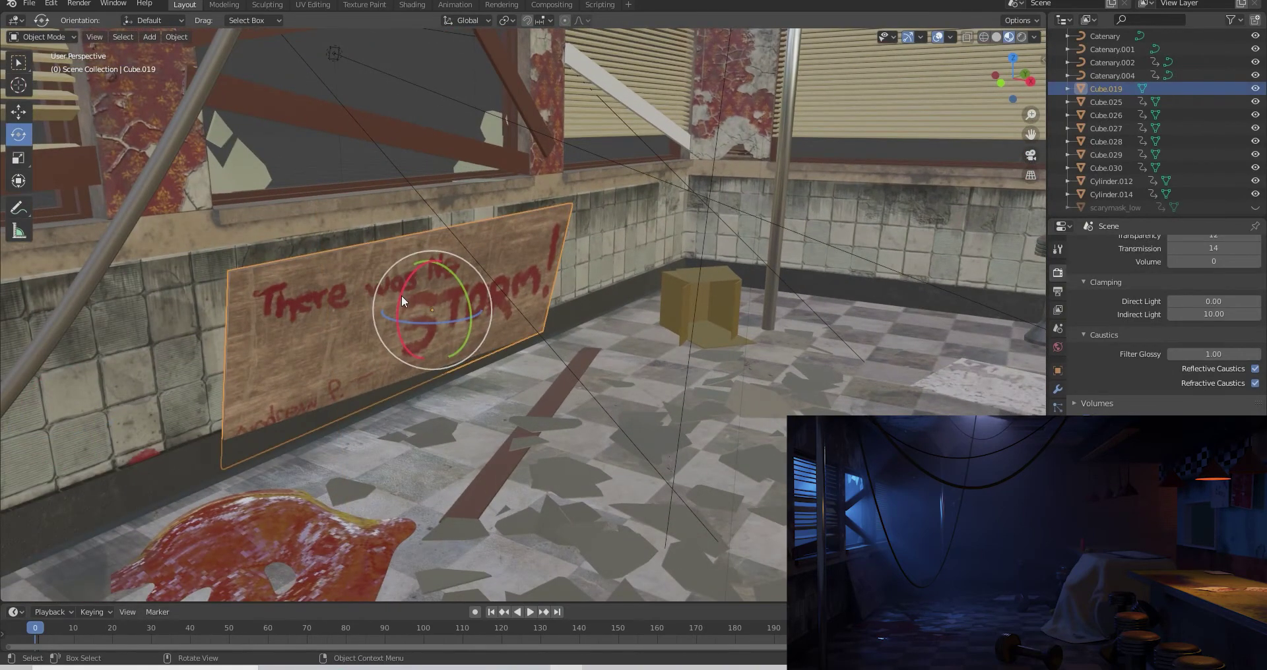
left_click_drag(401, 295, 405, 283)
key("ctrl+z")
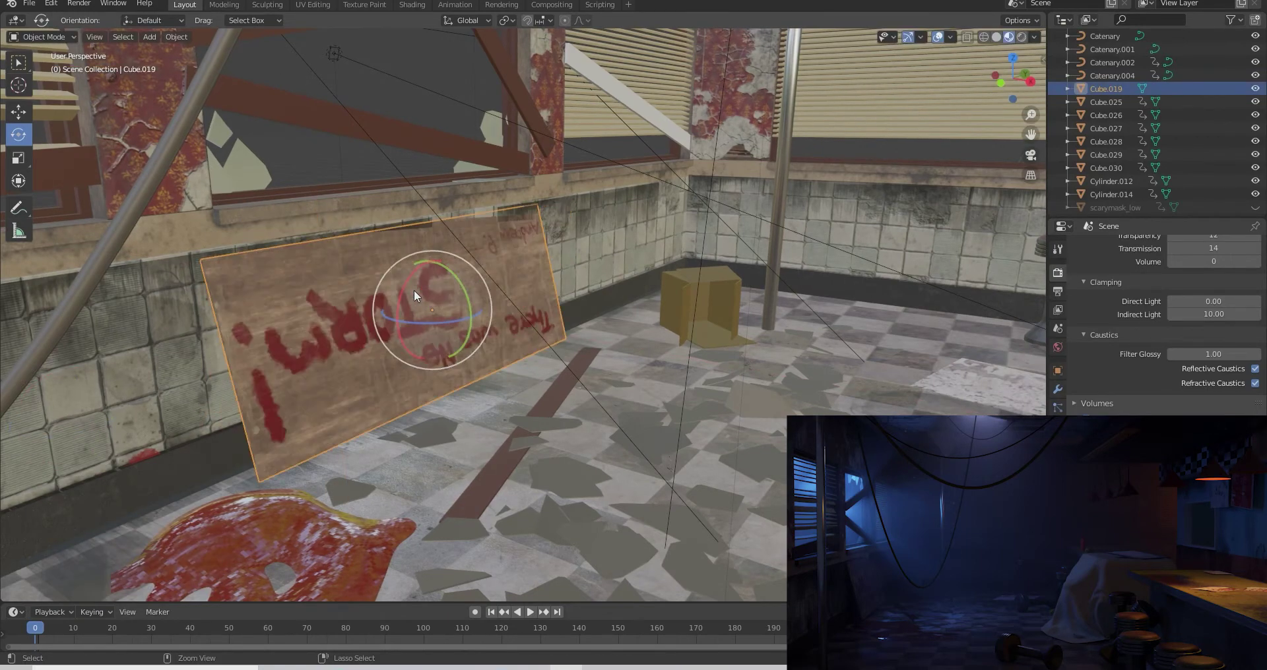
Step: Examine the repeated red pendant lamps above the counter by selecting them one after another
middle_click_drag(413, 290, 599, 377)
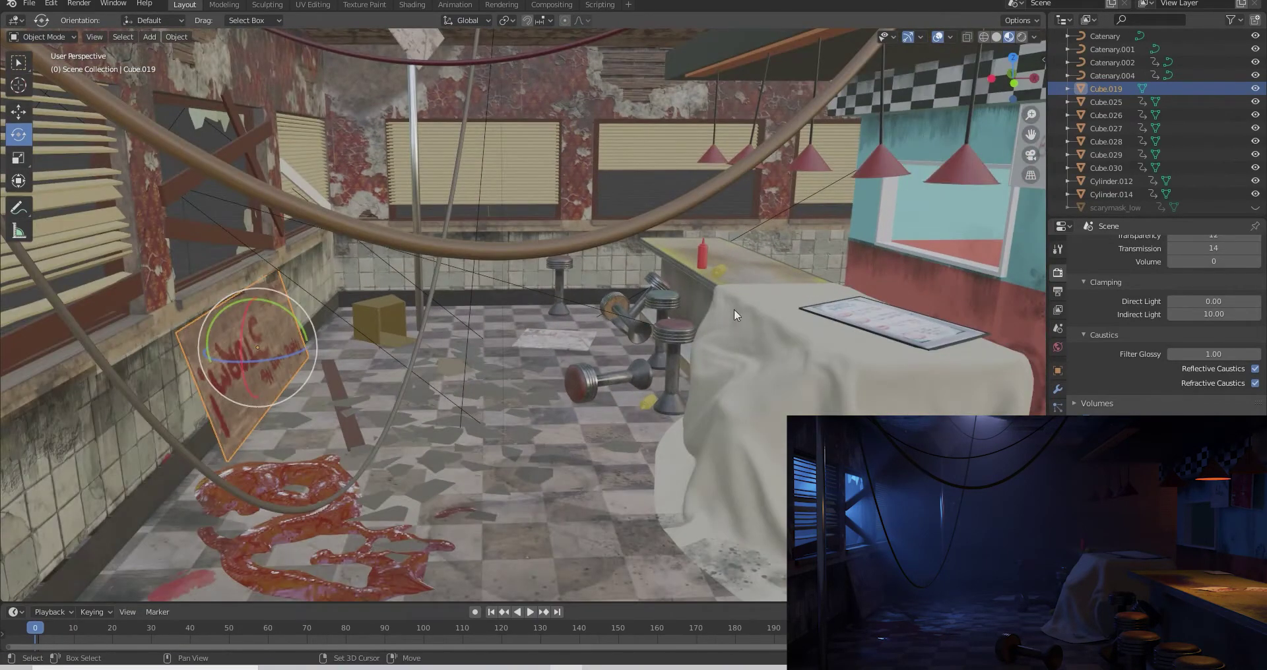
middle_click_drag(733, 309, 626, 330, "shift")
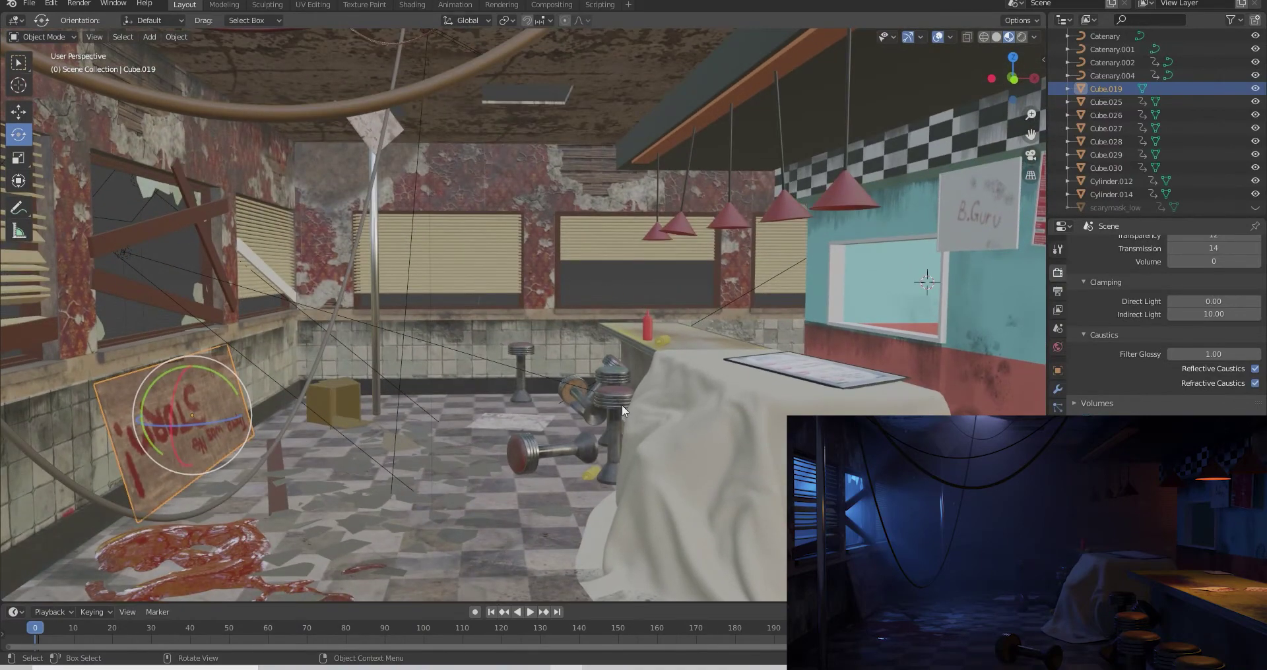
mouse_move(622, 405)
middle_mouse_down("shift")
mouse_move(601, 405)
mouse_move(661, 339)
mouse_move(654, 239)
mouse_move(669, 242)
mouse_move(671, 302)
mouse_move(641, 413)
mouse_move(637, 402)
middle_mouse_up("shift")
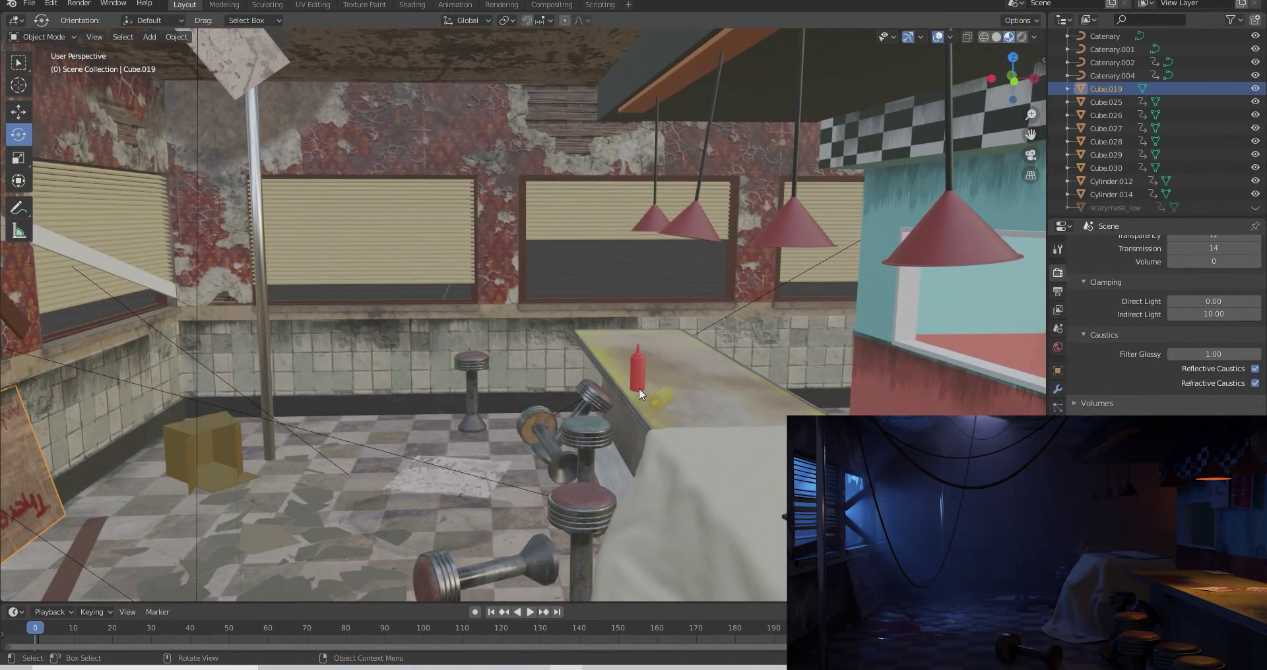
left_click(651, 229)
left_click(706, 233)
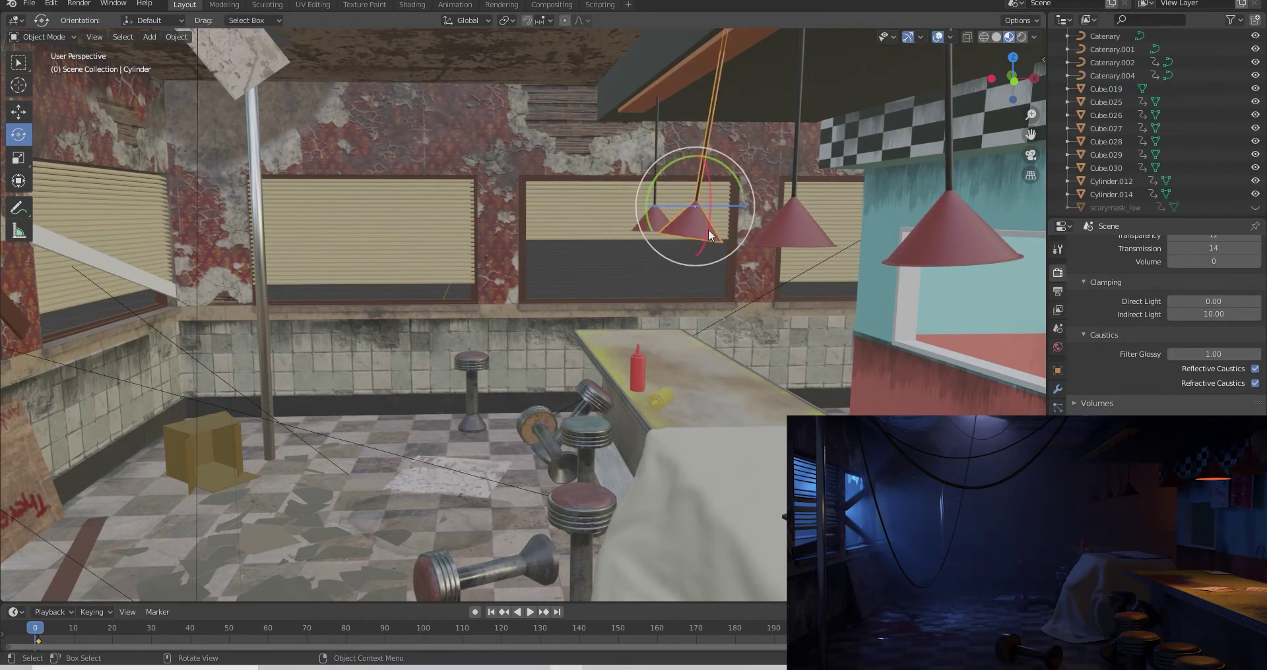
left_click(805, 229)
left_click(950, 249)
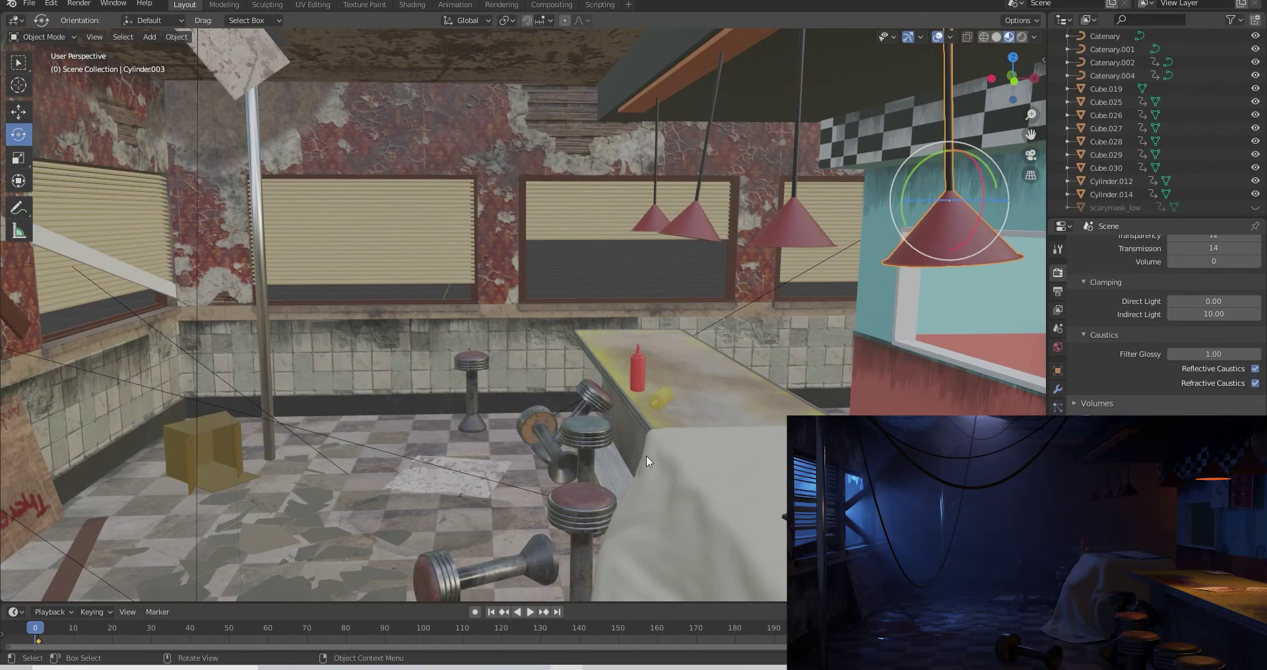
Step: Examine the bar stools along the counter, selecting the tilted teal-seated stool and the upright tan-seated one
middle_click_drag(647, 457, 739, 236)
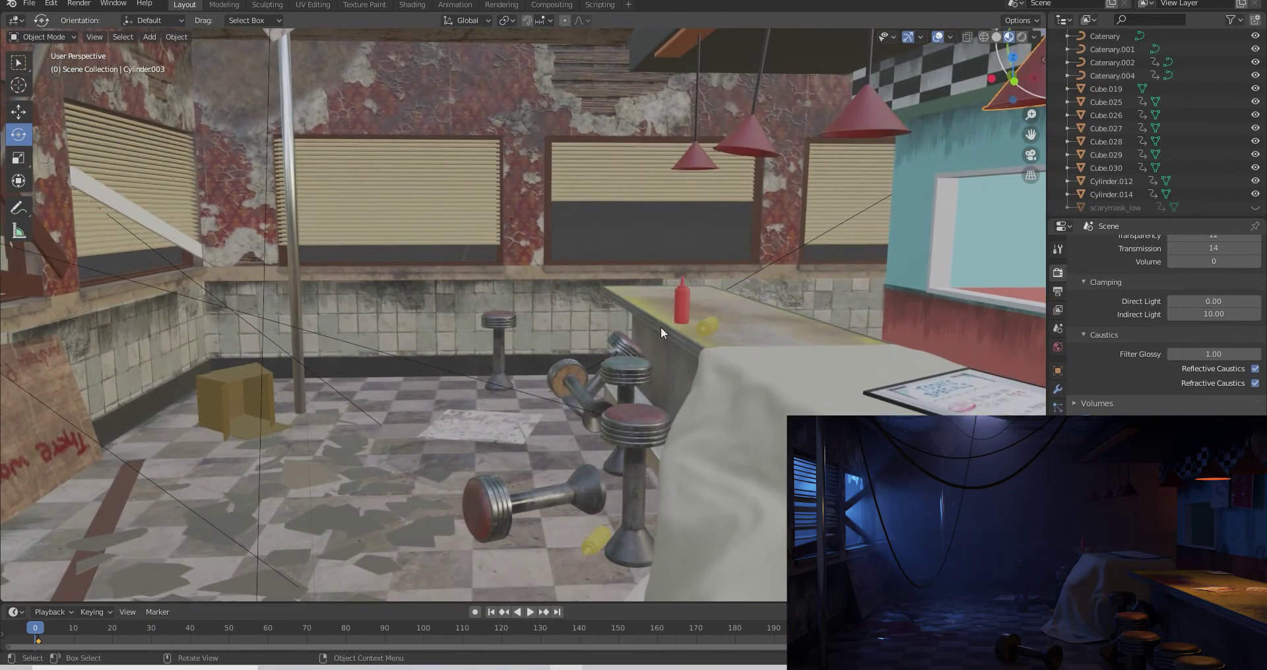
middle_click_drag(607, 431, 517, 465)
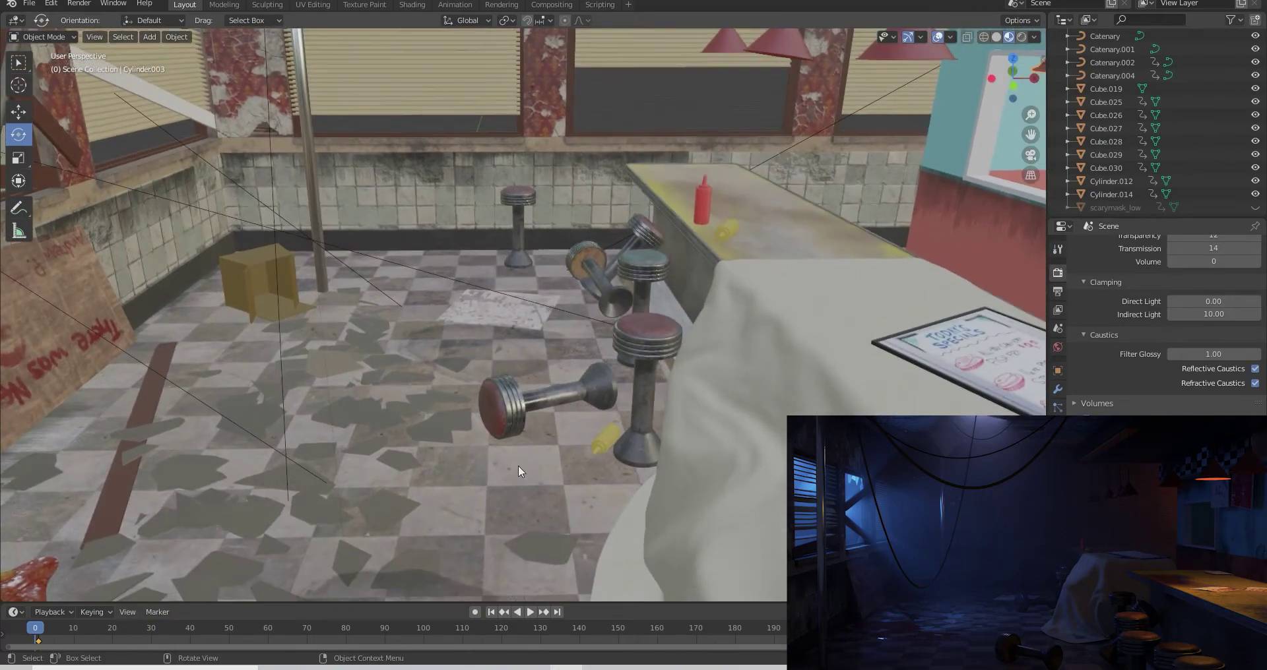
middle_click_drag(523, 366, 650, 211)
scroll(705, 318, "up", 4)
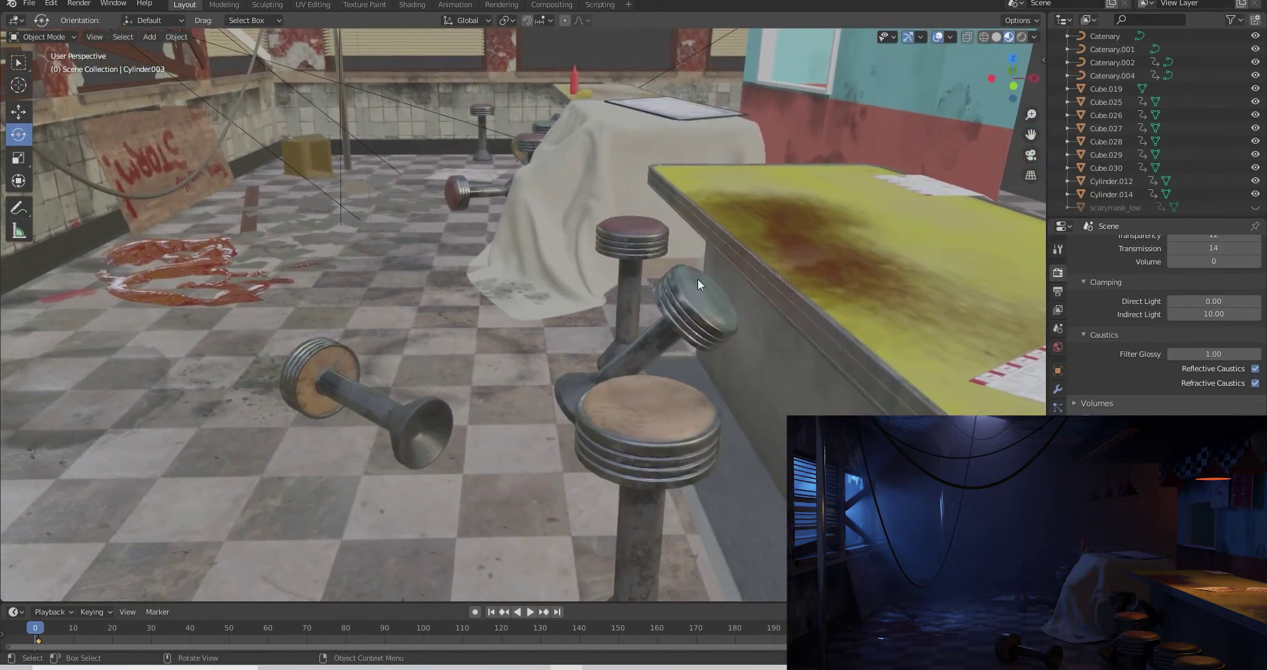
left_click(702, 298)
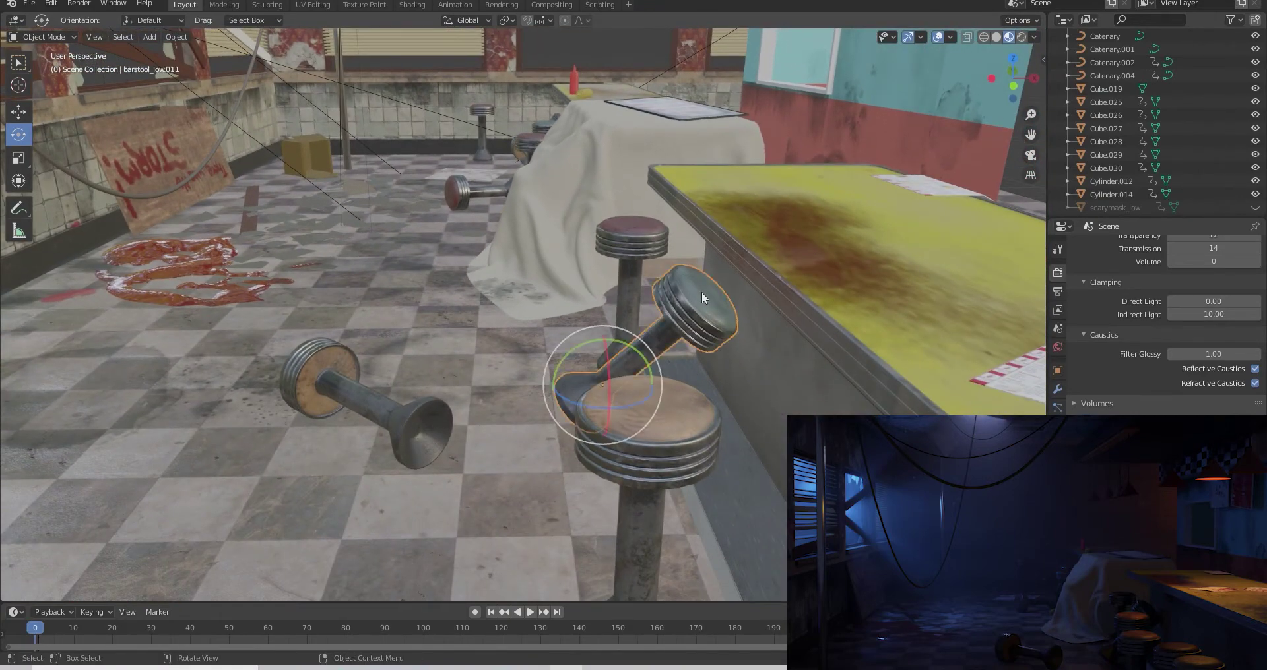
left_click(678, 409)
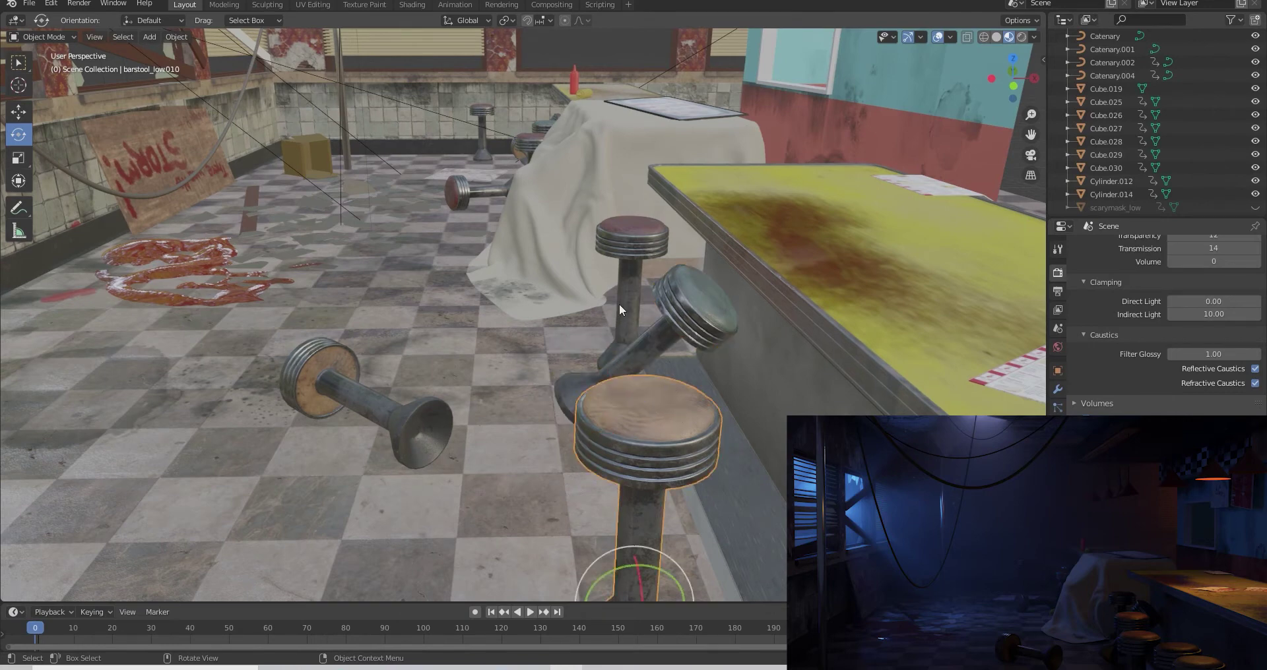